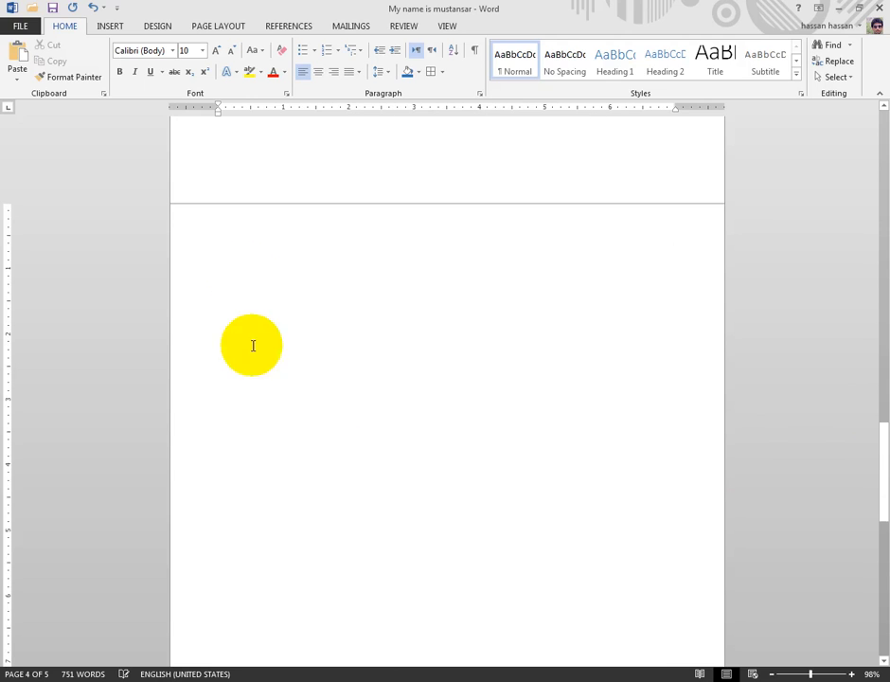
- Enter a header line reading Name, age and group, with left tab stops at about 2.5 and 5.5 inches separating the words
type("nam")
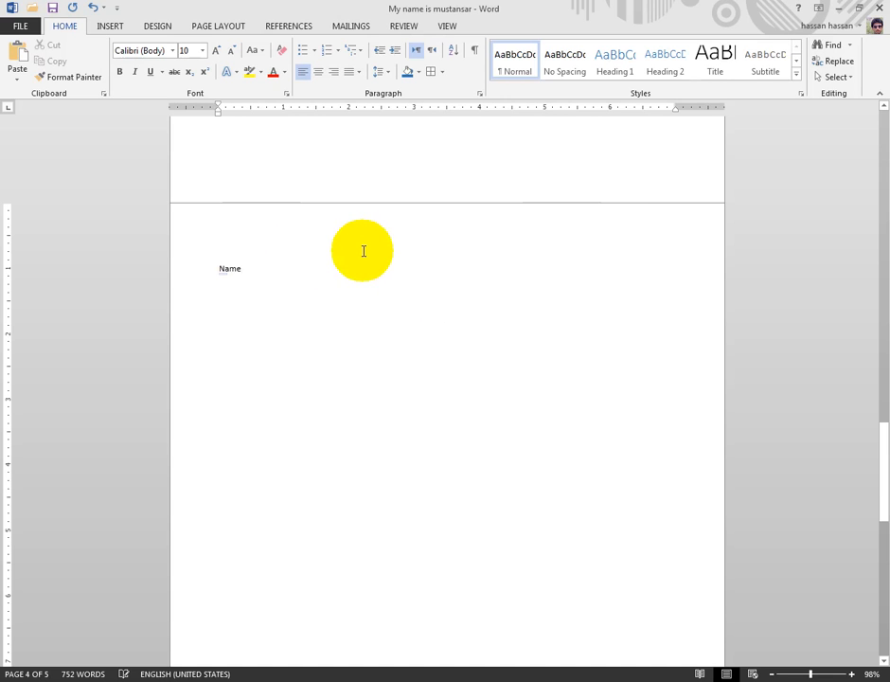
left_click(384, 108)
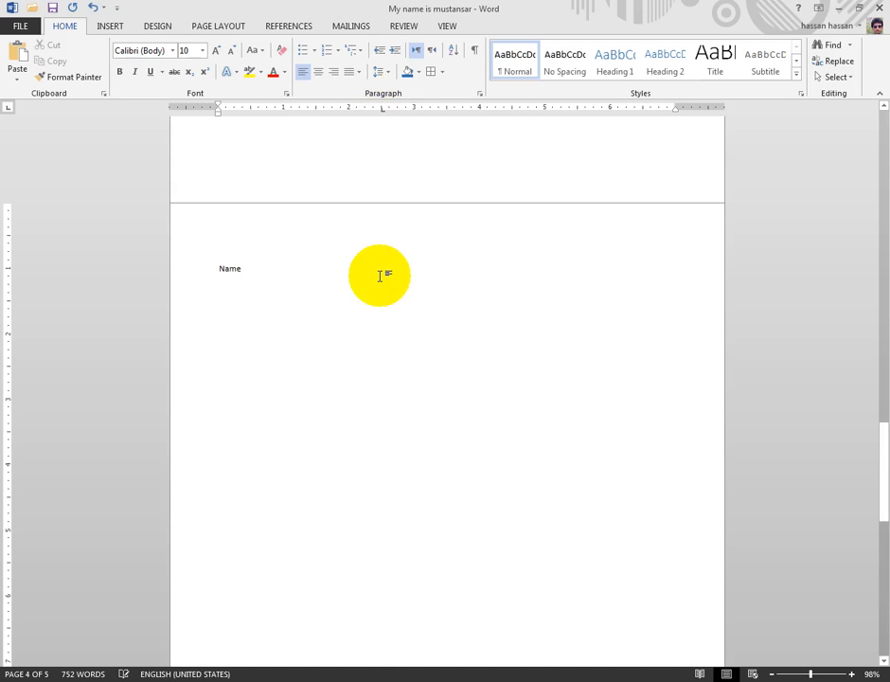
key("Tab")
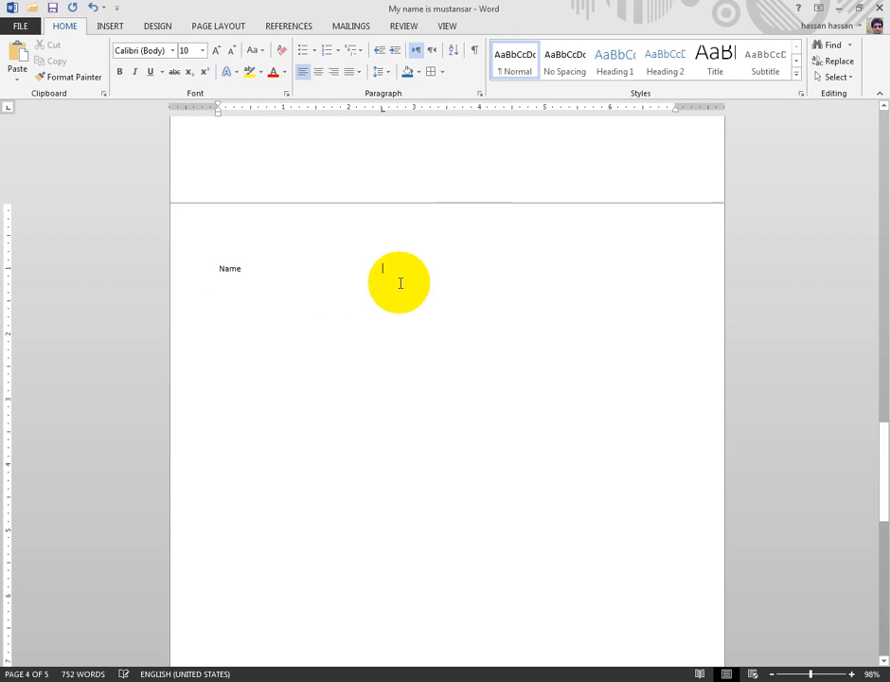
type("age")
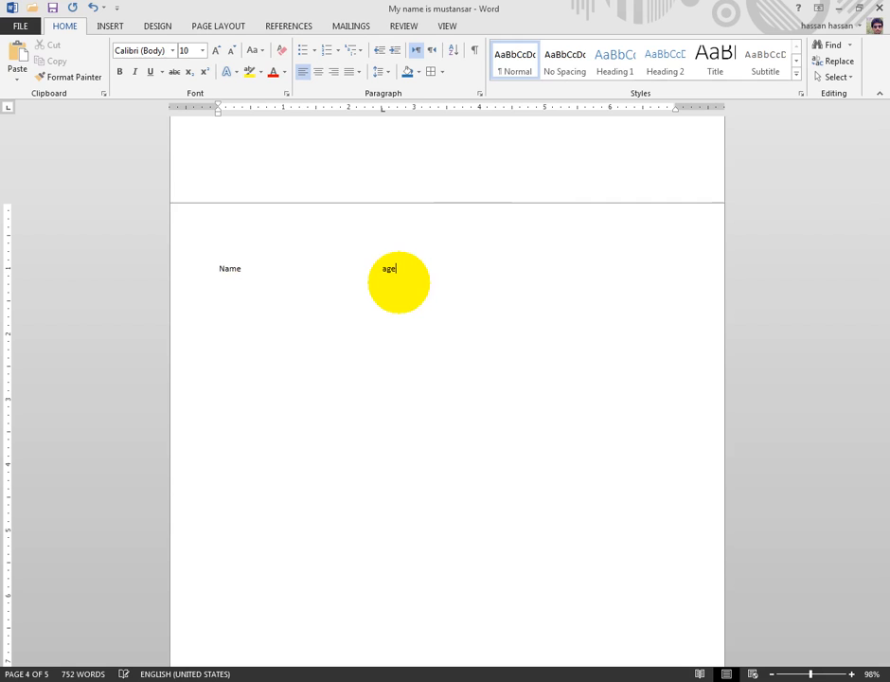
left_click(577, 109)
key("Tab")
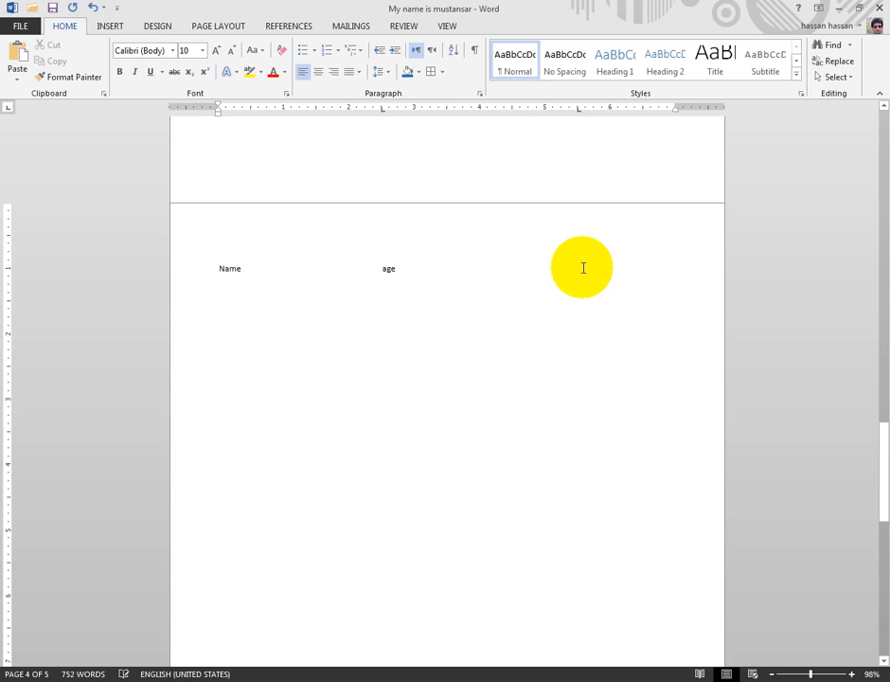
type("gra")
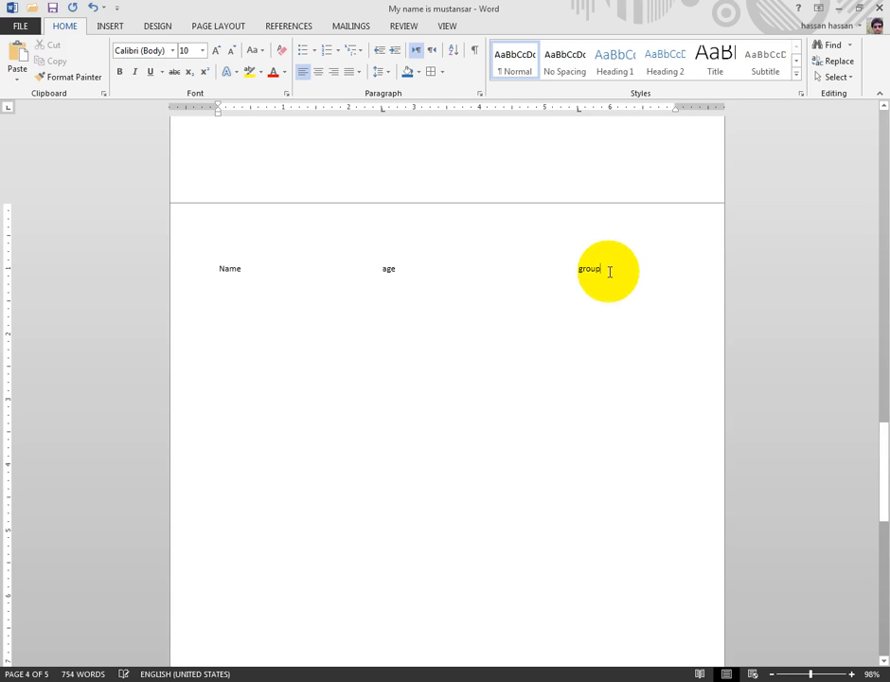
- Set the font size of the whole header line to 36
left_click_drag(609, 272, 217, 272)
left_click(201, 50)
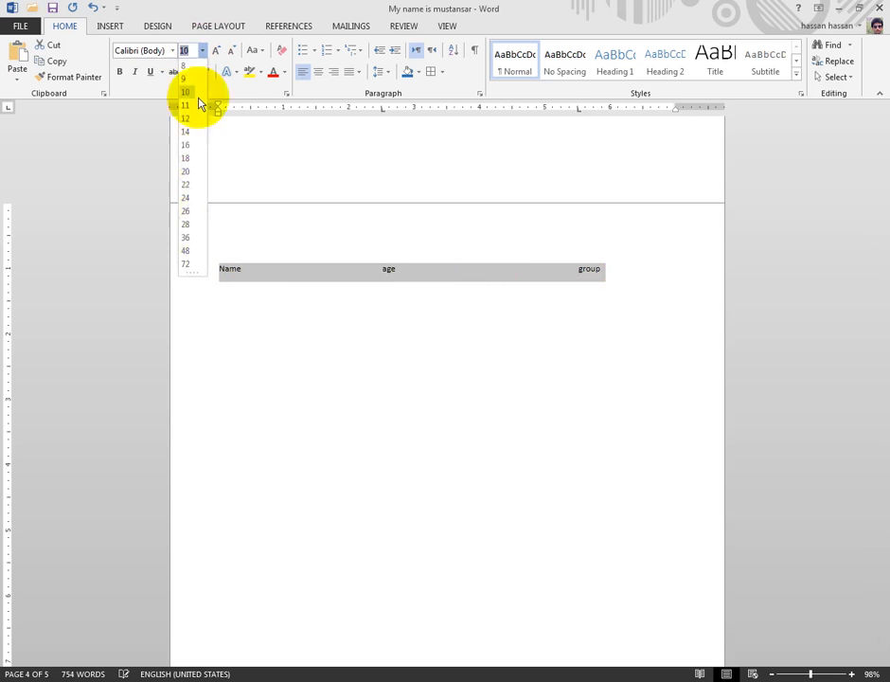
left_click(186, 244)
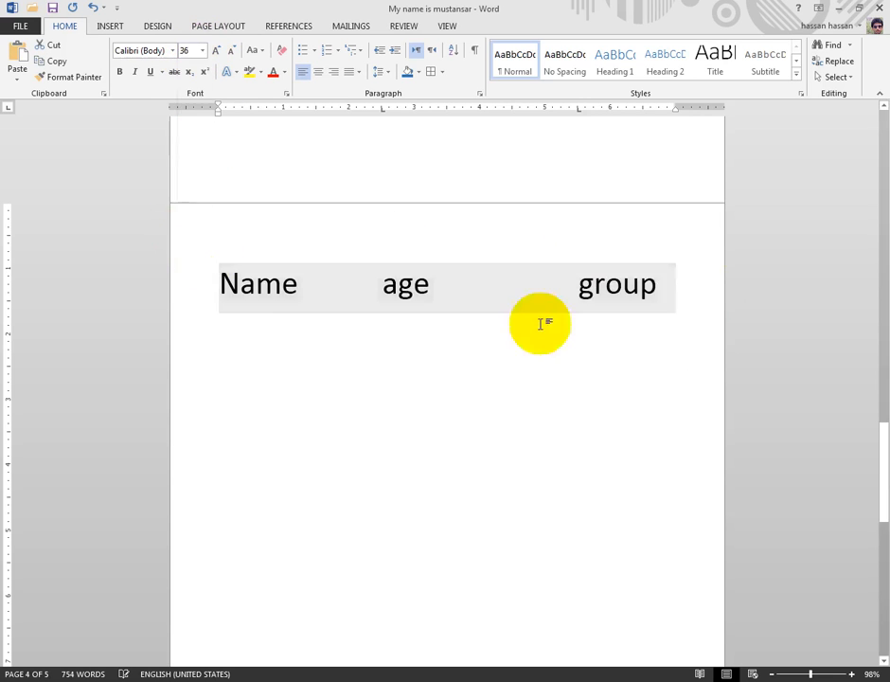
left_click(672, 293)
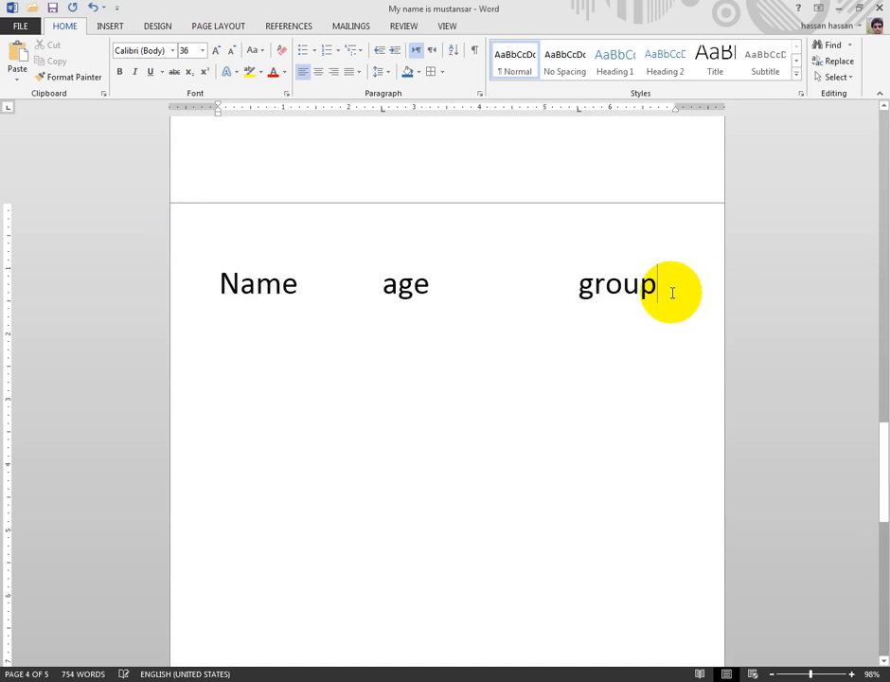
- Add a tab-aligned line below the header with Asd, 32 and a
key("Return")
type("asd")
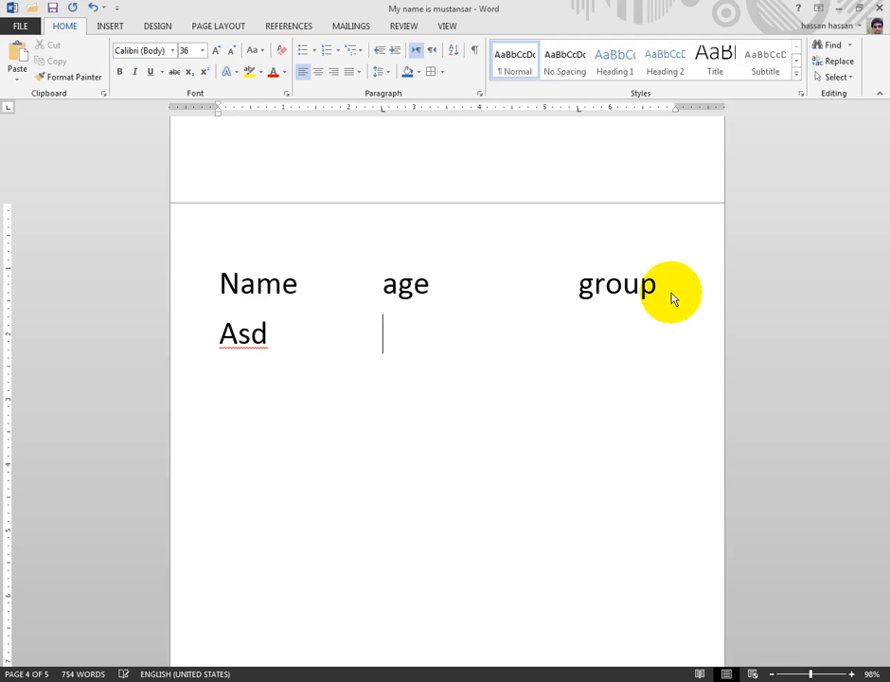
type("32")
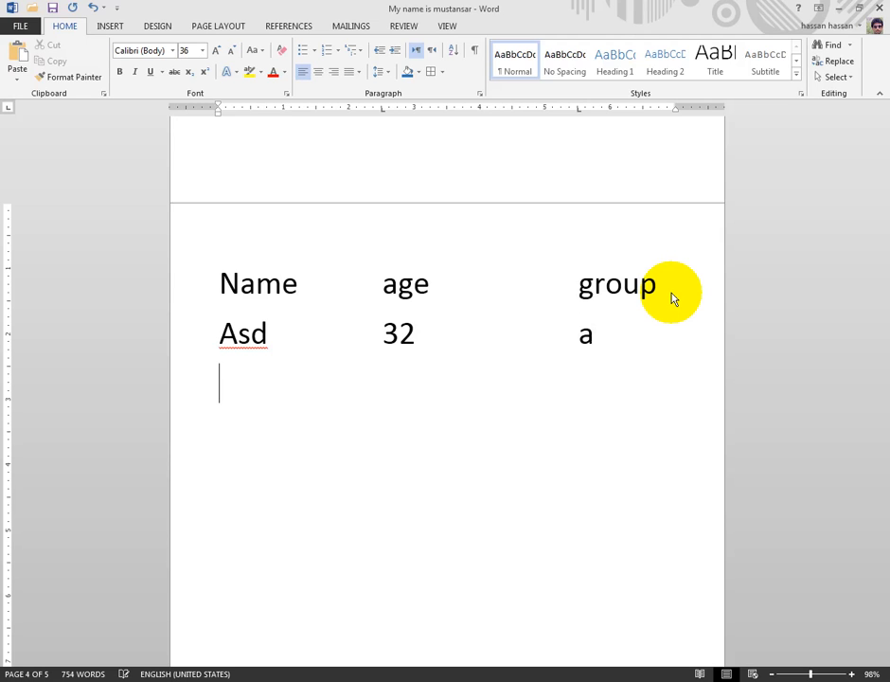
- Fill the second data line with a person's name, age 23 and group b, aligned to the header columns
type("i")
key("Tab")
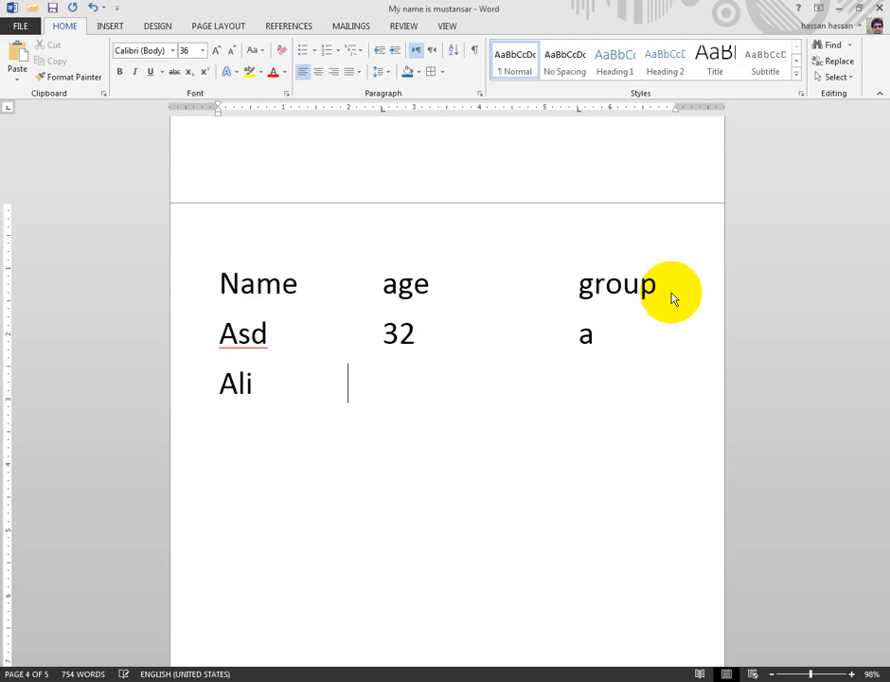
key("BackSpace")
type("23")
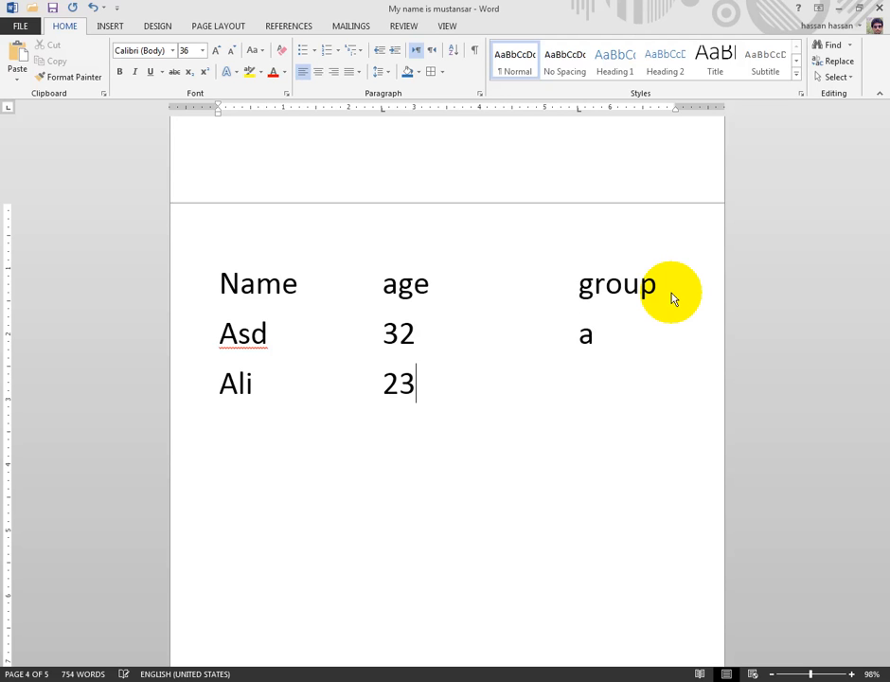
key("Tab")
type("b")
- Add a third data line with a person's name, age 30 and group c
key("Return")
type("mesam")
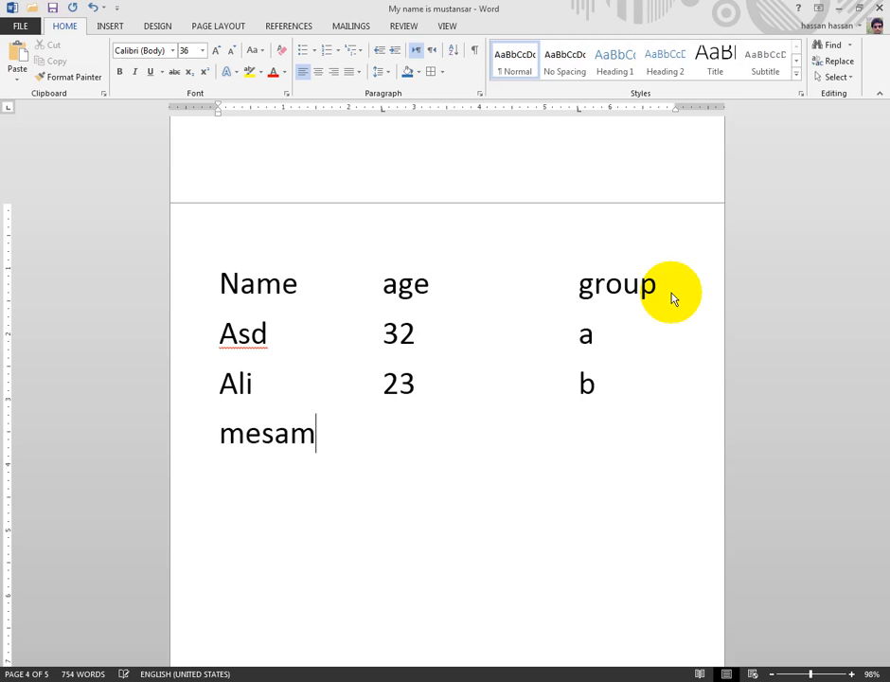
type("30")
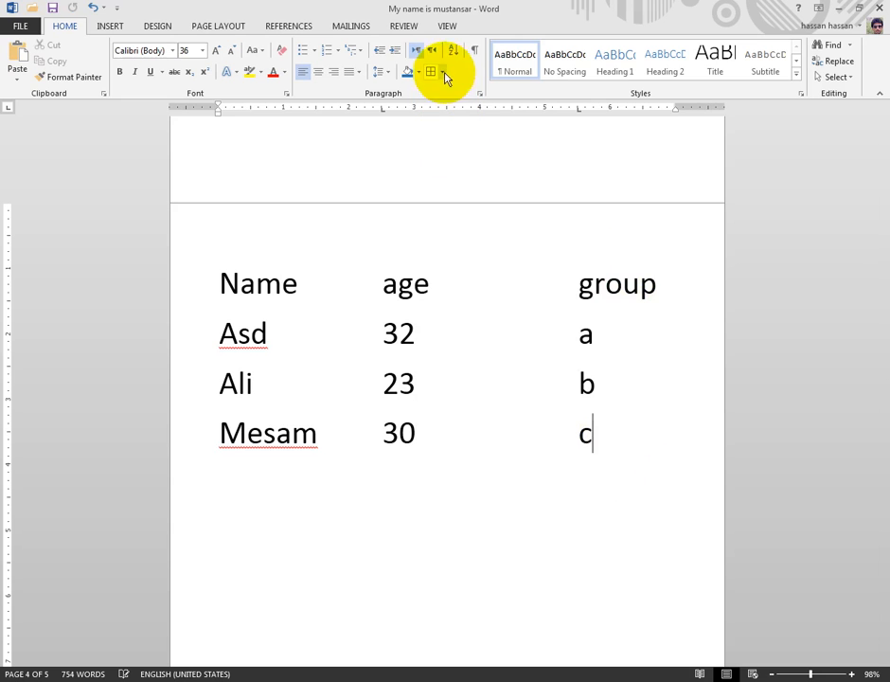
- Apply All Borders to the header and the three data lines
left_click_drag(628, 439, 206, 280)
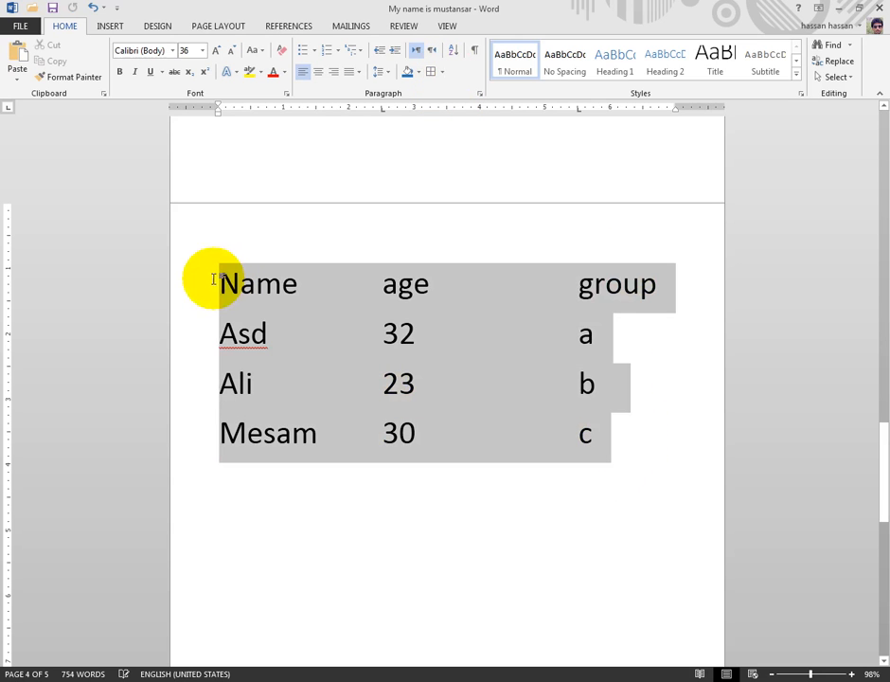
left_click(441, 73)
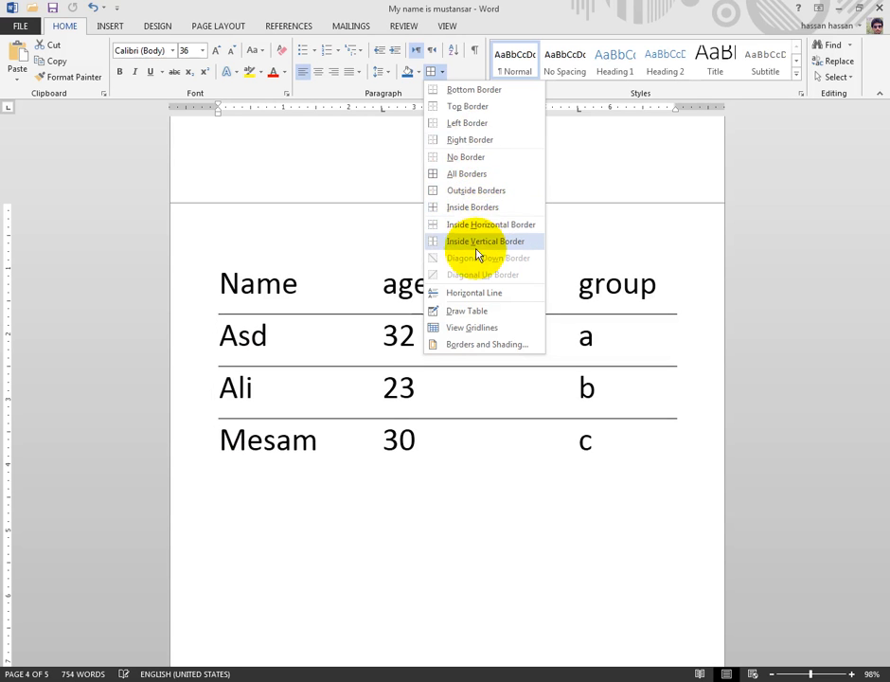
left_click(471, 178)
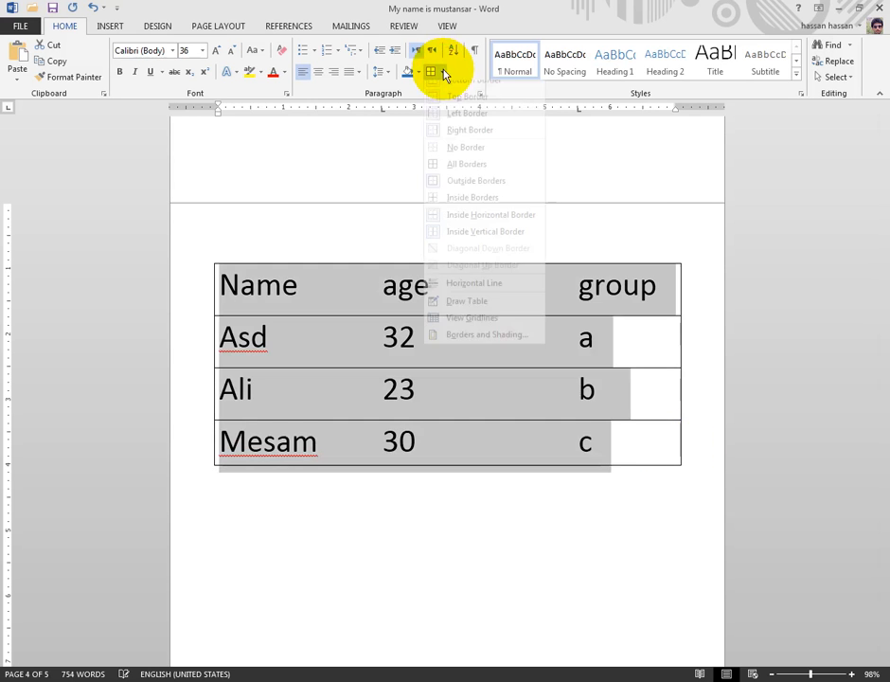
- Remove all borders from the four tabbed lines
left_click(443, 73)
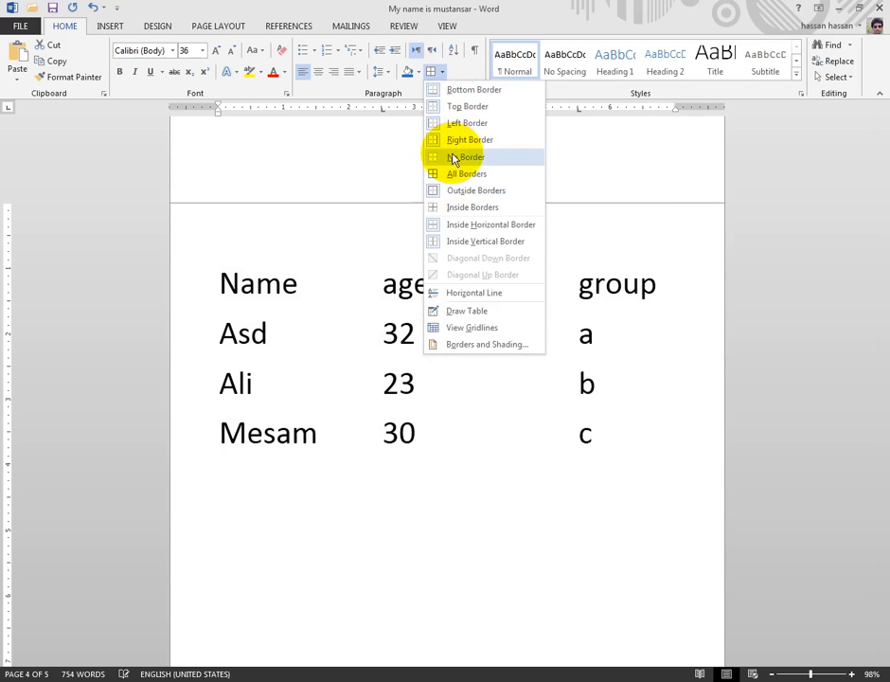
left_click(453, 160)
left_click(646, 432)
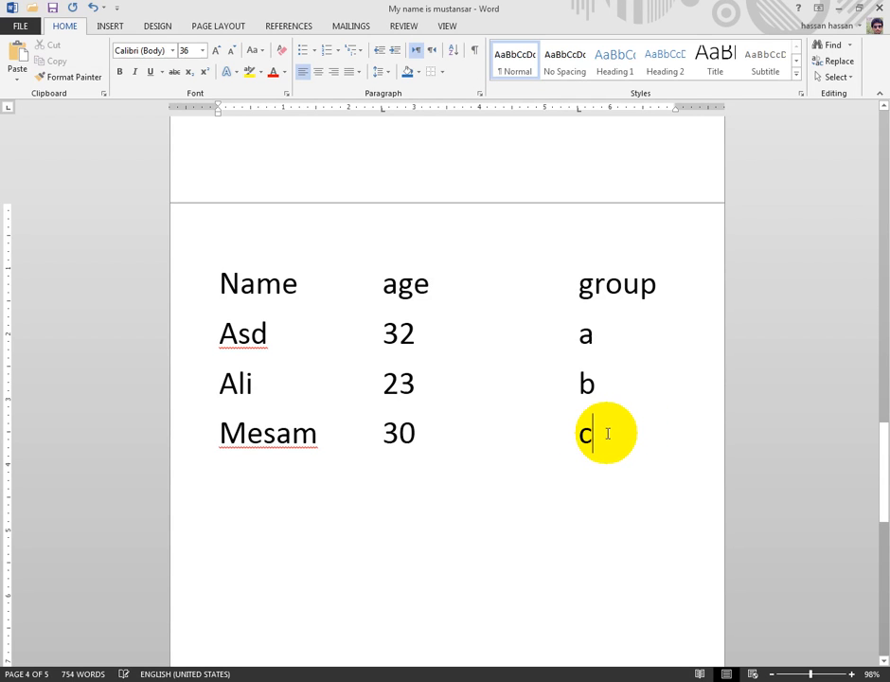
left_click(440, 74)
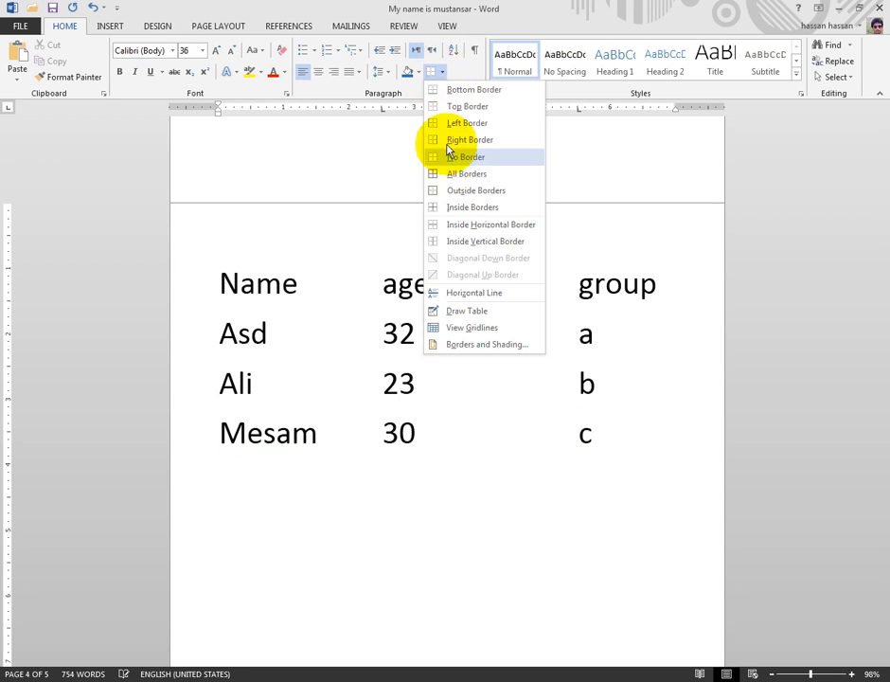
left_click(448, 103)
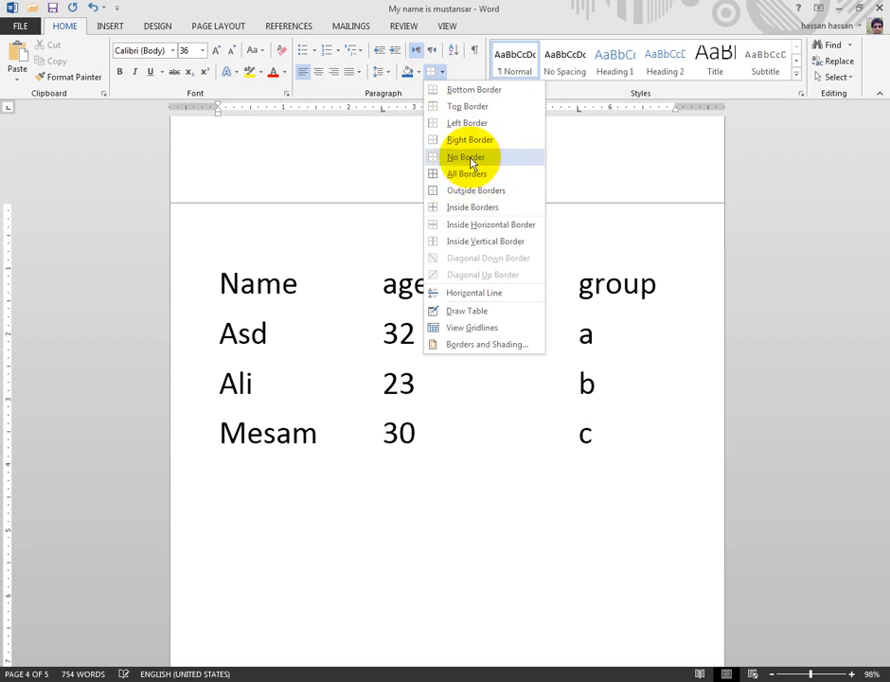
left_click(613, 432)
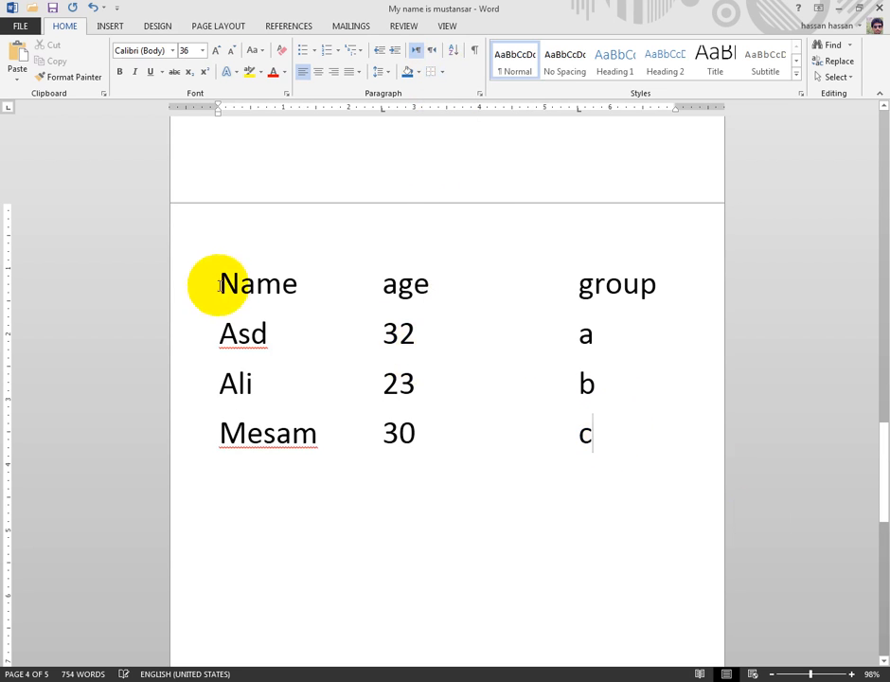
- Put All Borders around and between the four tabbed lines, from Name down to c
left_click_drag(628, 447, 238, 293)
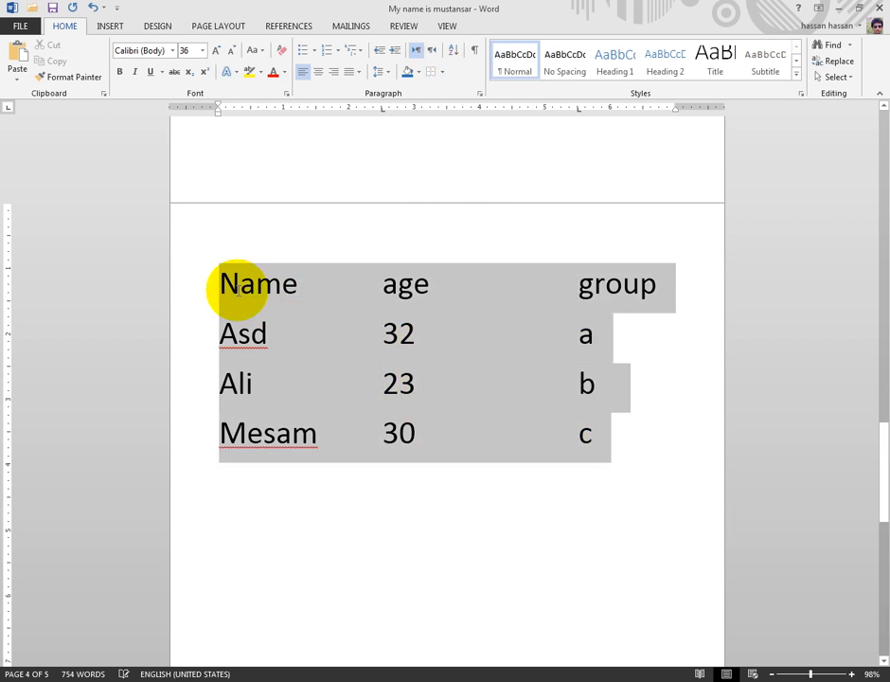
left_click(441, 72)
left_click(449, 174)
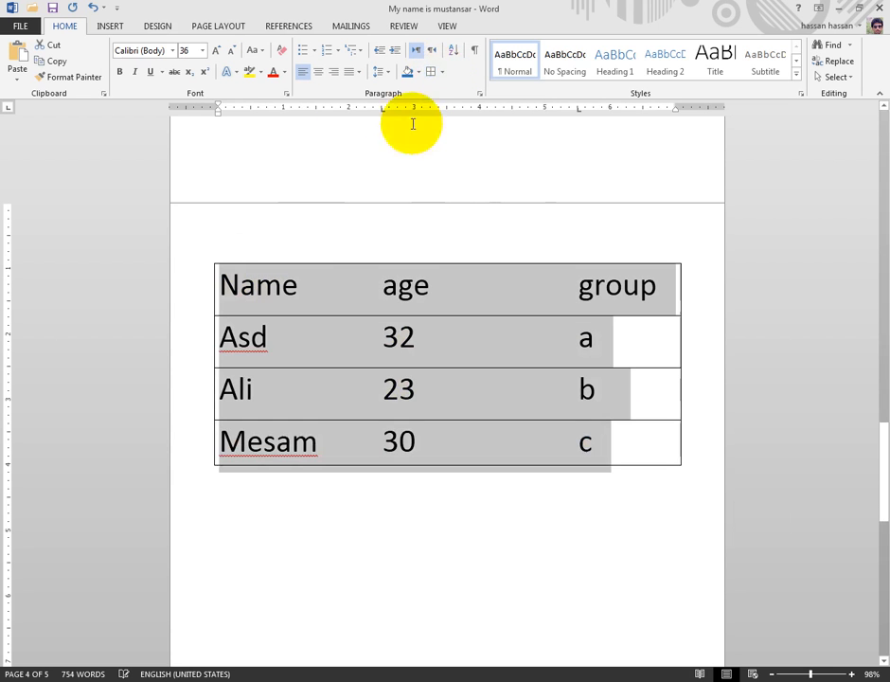
- Shade the four bordered lines with a light blue theme color
left_click(409, 72)
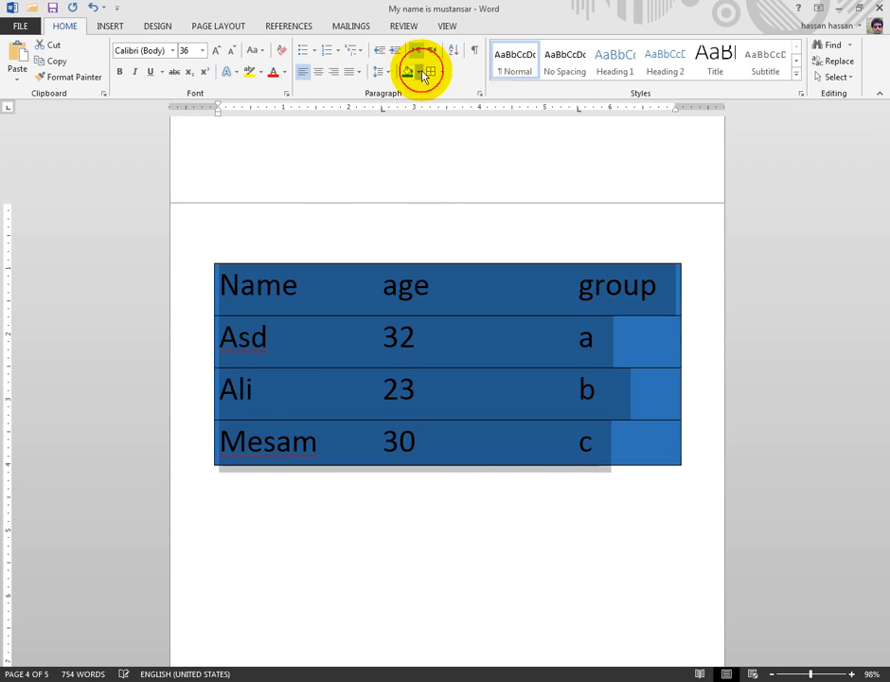
left_click(419, 73)
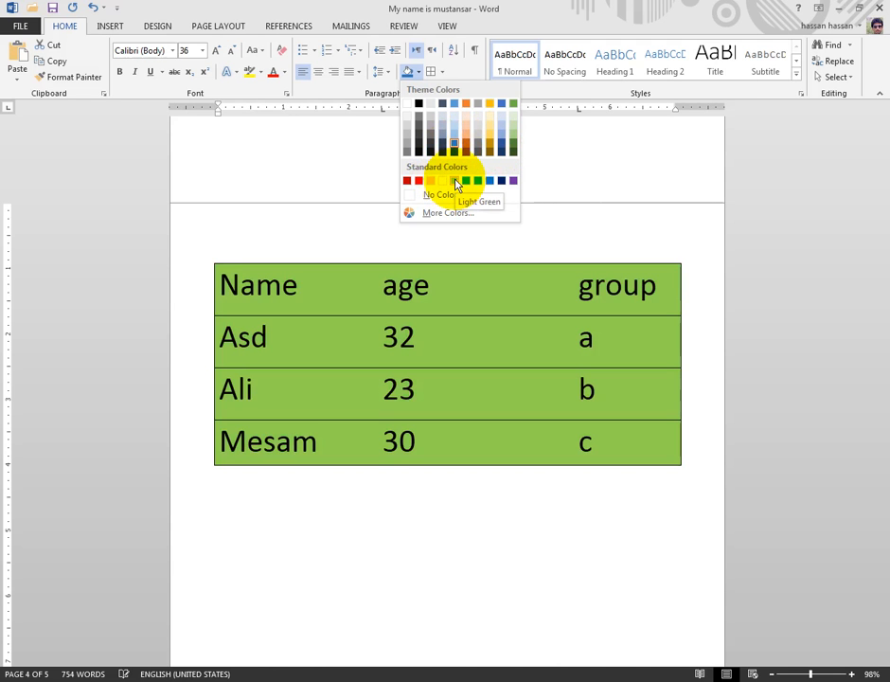
left_click(455, 134)
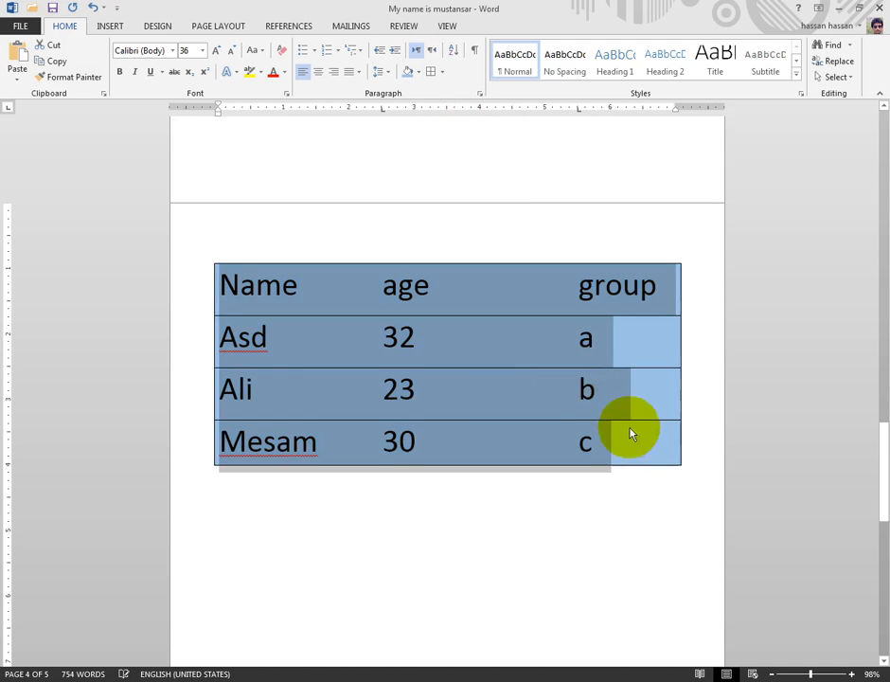
left_click(621, 441)
- Place a left tab stop at 3 inches on the blank line above the bordered block and open the Tabs settings
scroll(621, 446, "down", 2)
scroll(621, 446, "down", 1)
scroll(621, 446, "up", 2)
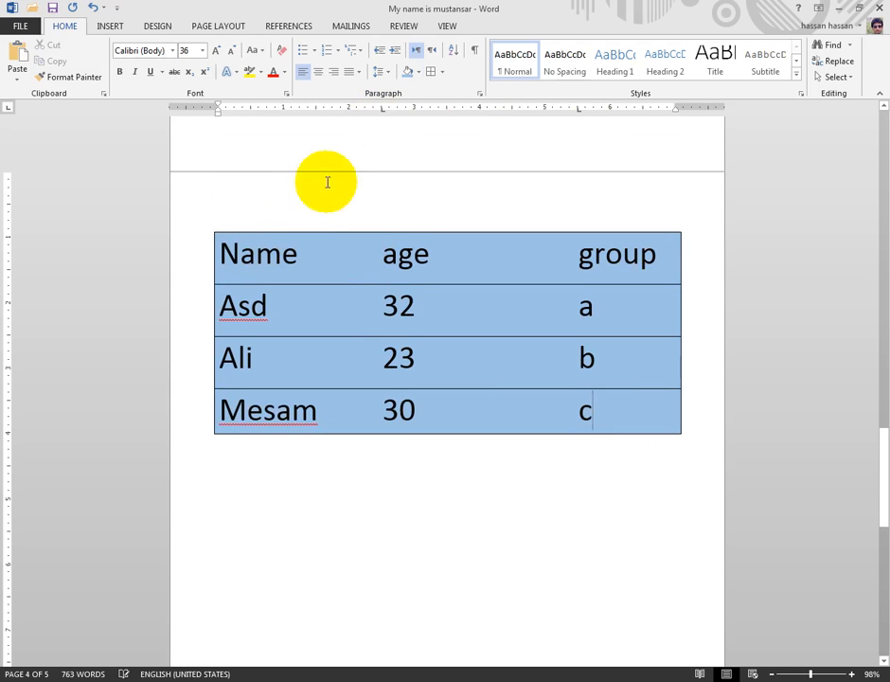
scroll(293, 358, "down", 2)
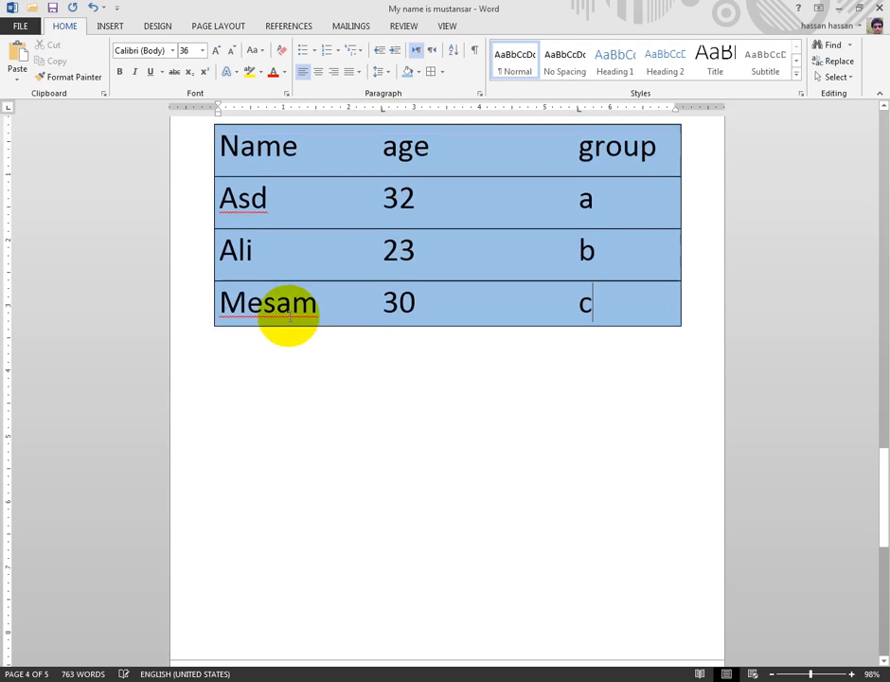
scroll(358, 175, "up", 1)
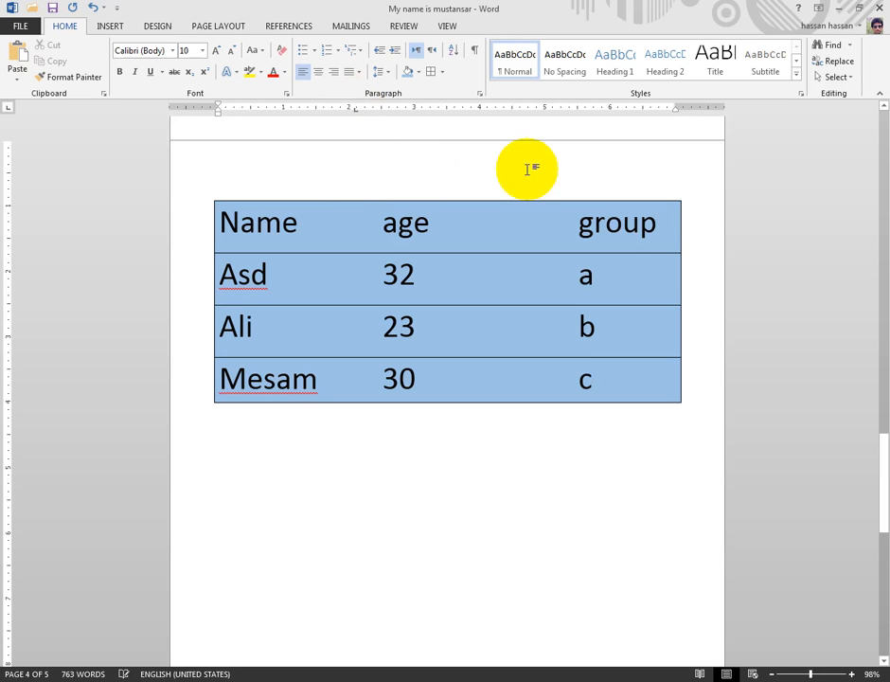
left_click(500, 108)
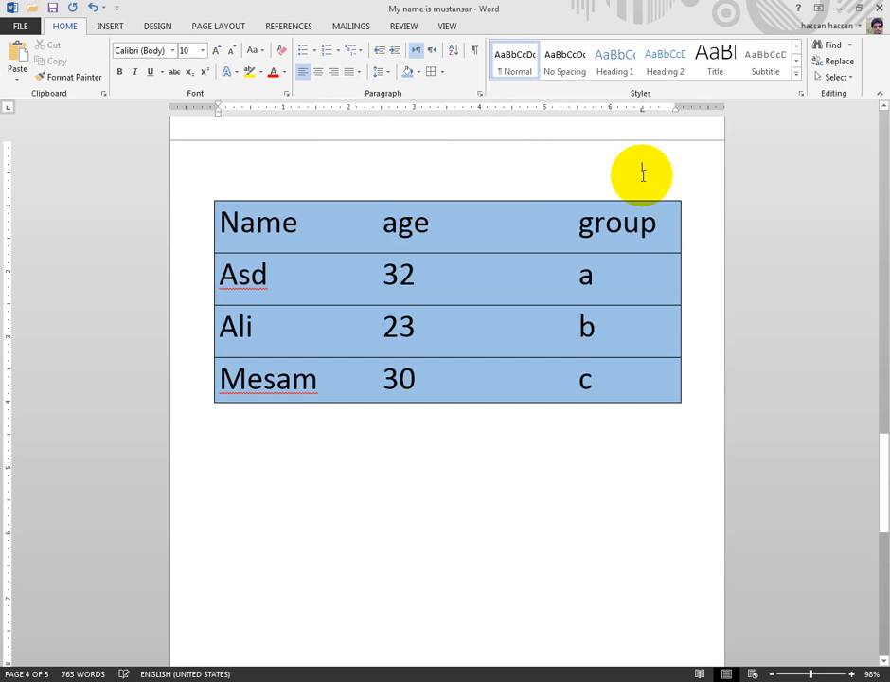
left_click(641, 108)
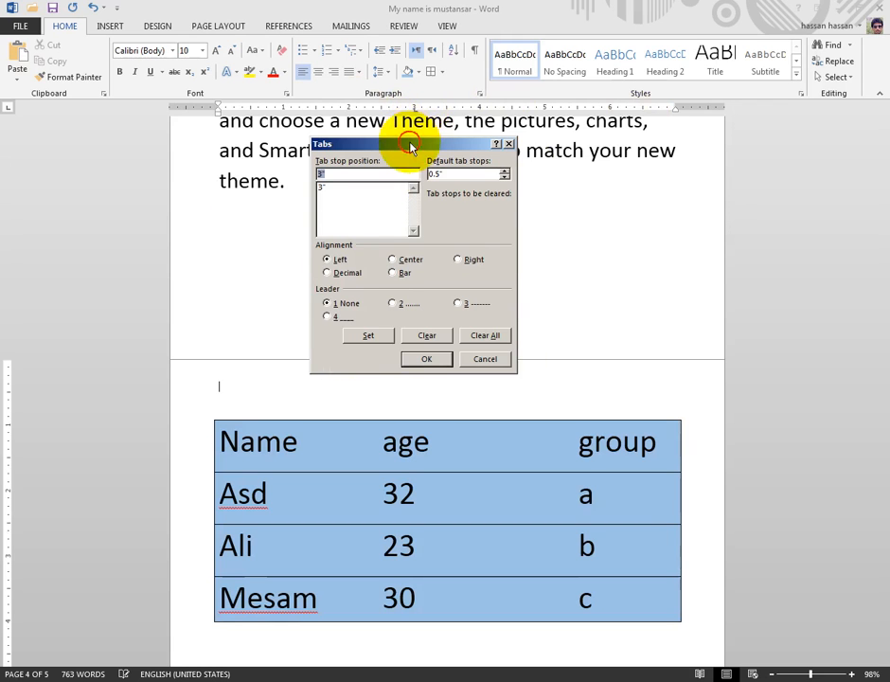
left_click_drag(409, 145, 450, 149)
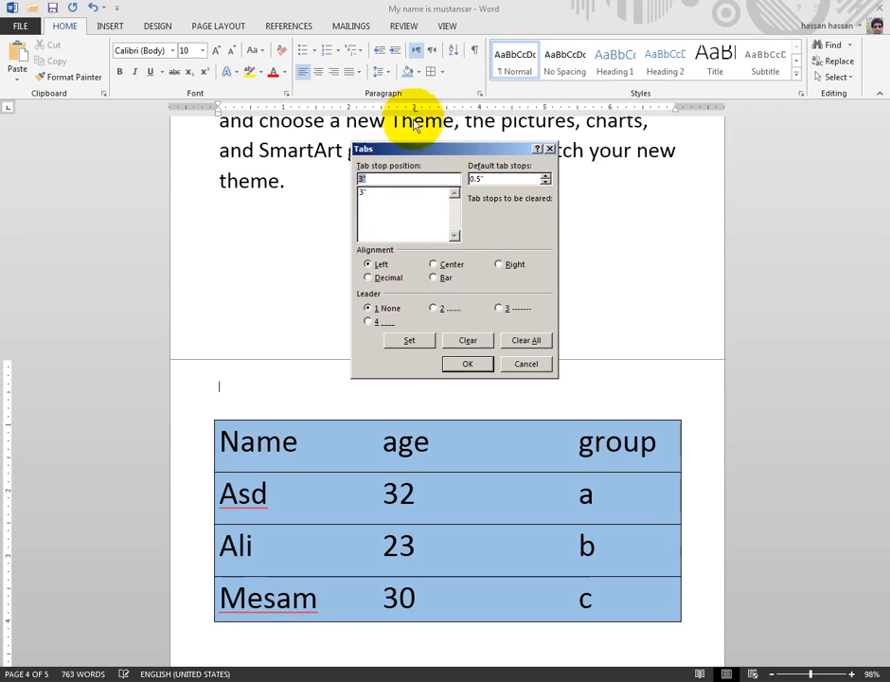
left_click_drag(413, 151, 375, 157)
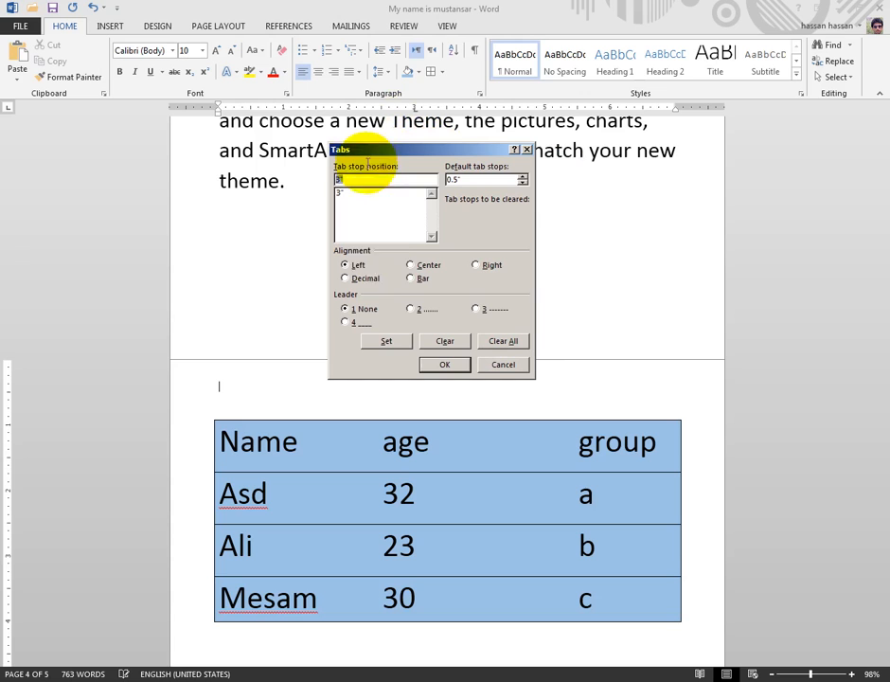
- Give the 3-inch tab stop left alignment and the solid underline leader (option 4), and apply the tab settings
left_click(411, 267)
left_click(477, 267)
left_click(346, 266)
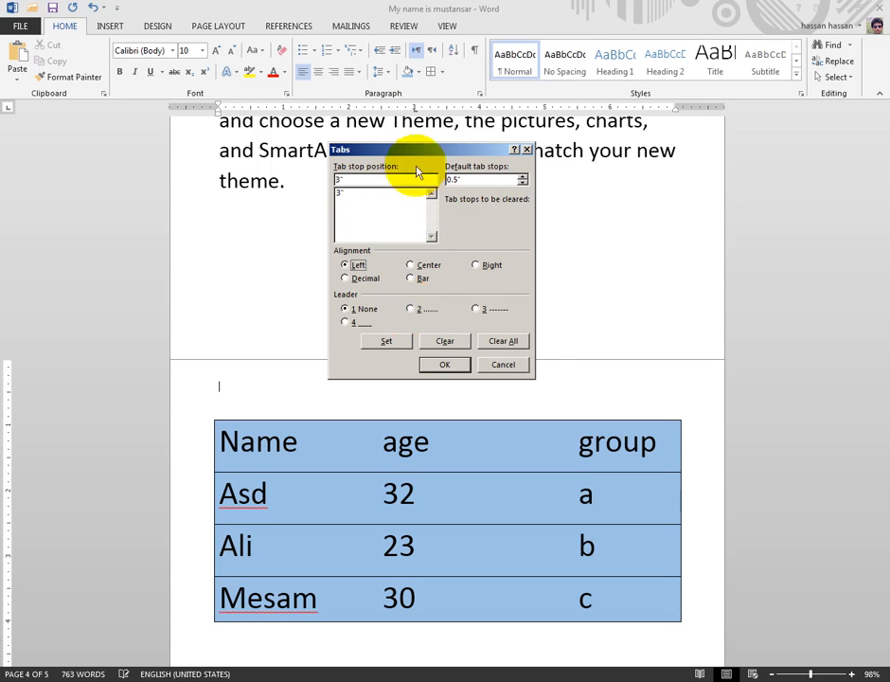
left_click_drag(414, 155, 451, 146)
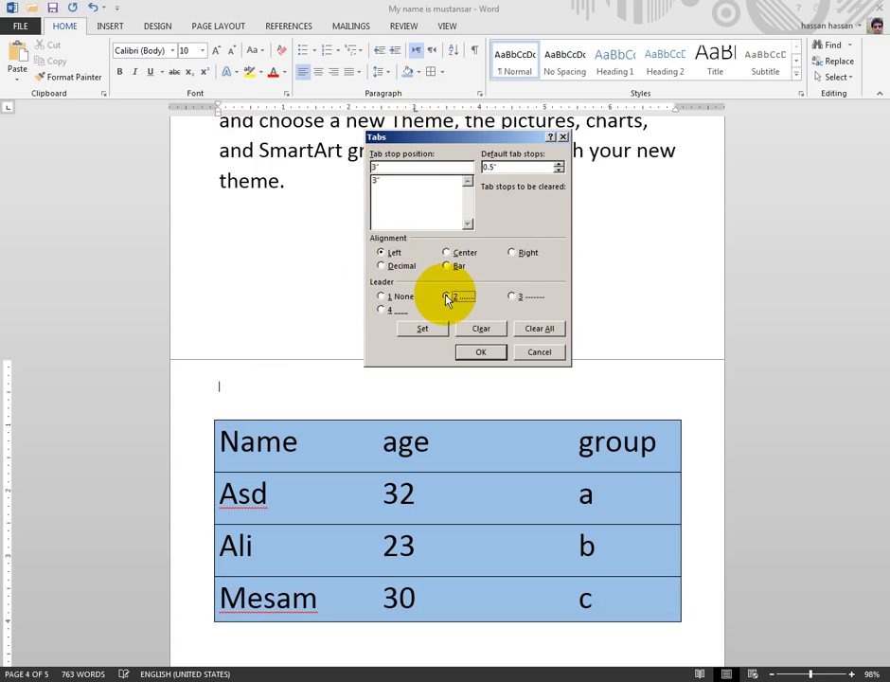
left_click(512, 297)
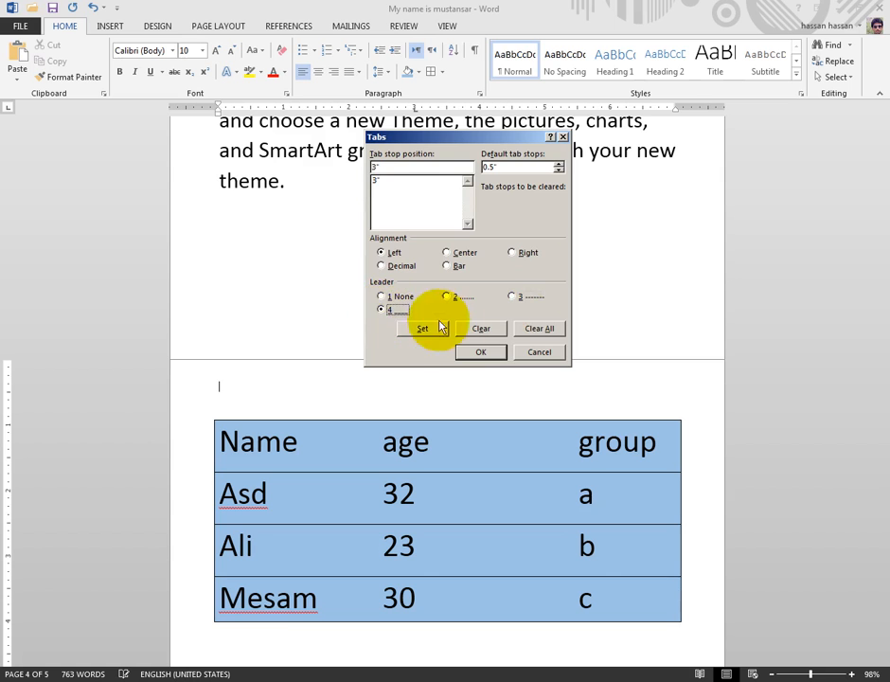
left_click(474, 351)
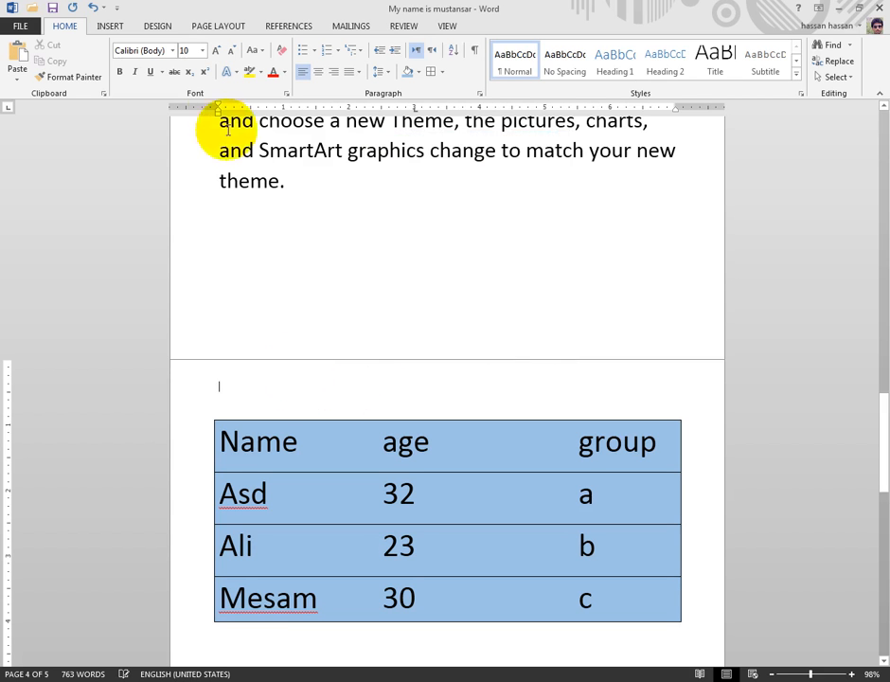
- Set the blank line's font size to 28, enter a person's name, and extend the underline leader to the 3-inch tab stop
left_click(206, 57)
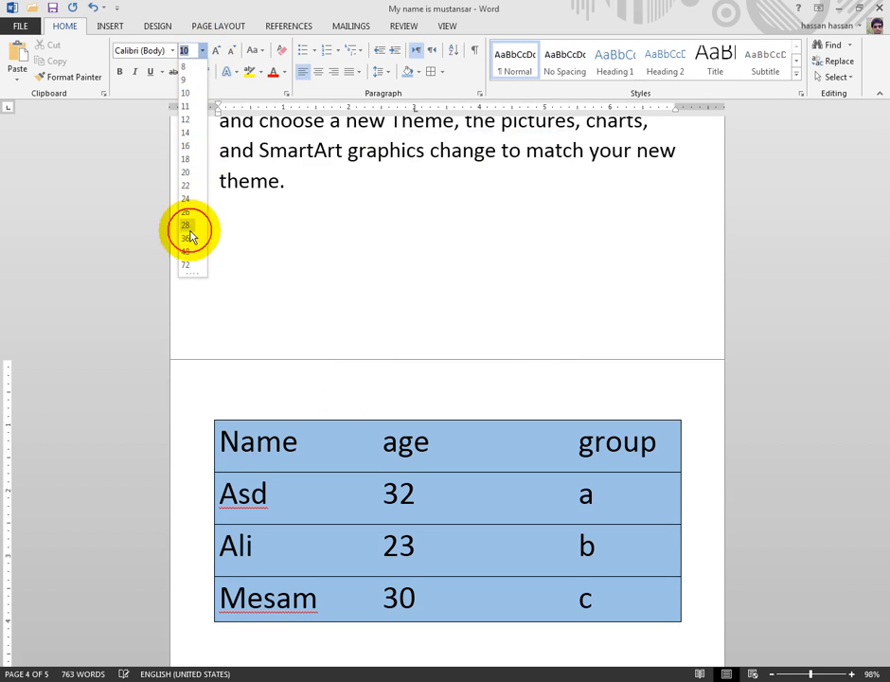
left_click(187, 232)
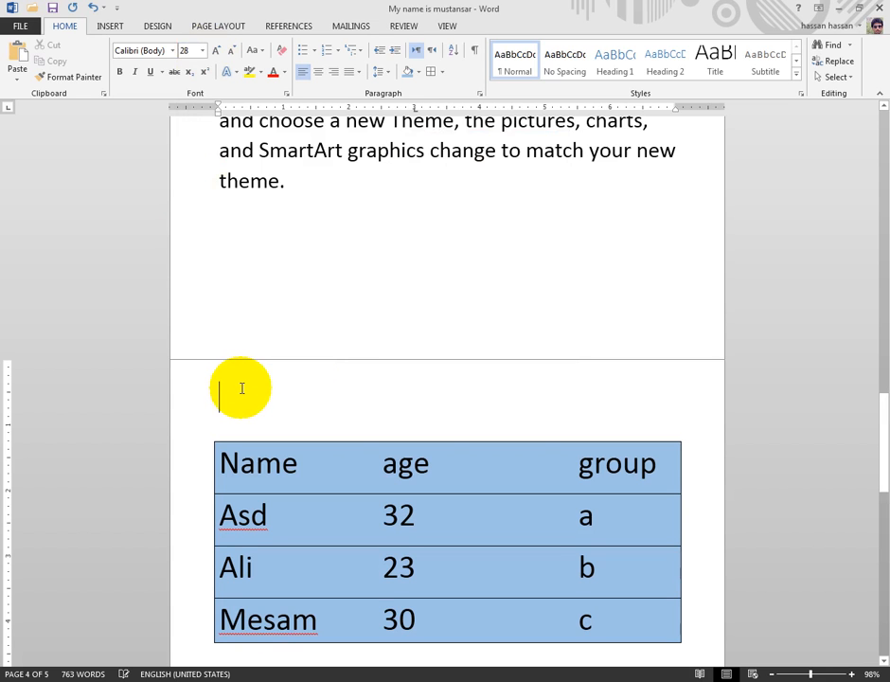
type("mu")
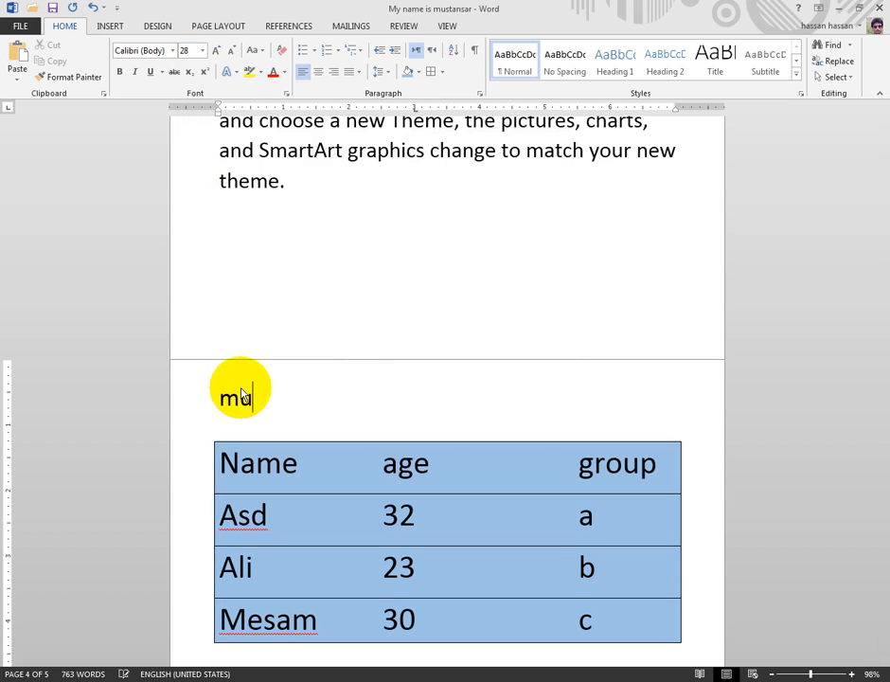
type("stansar")
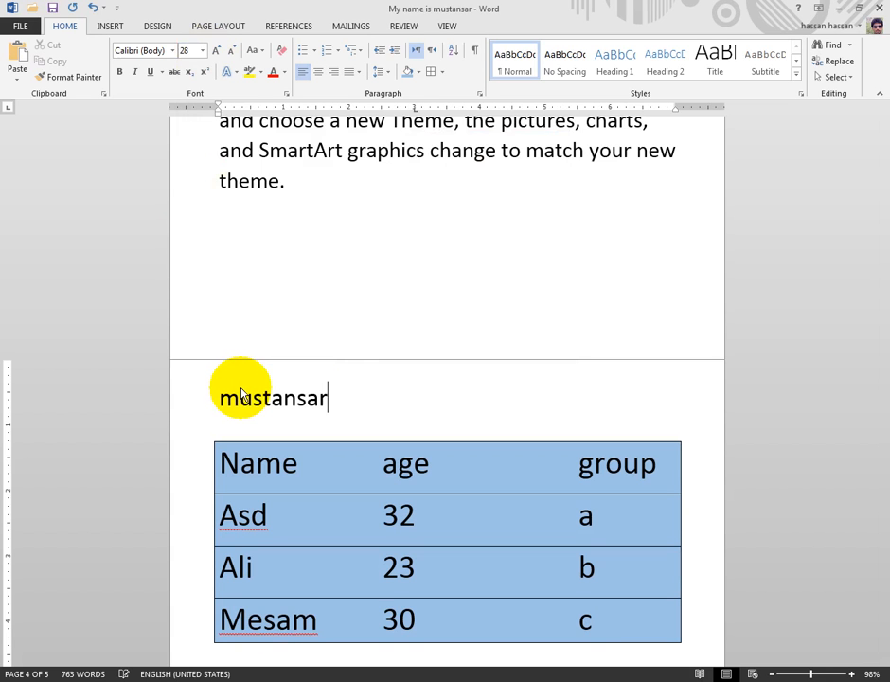
type(" _______")
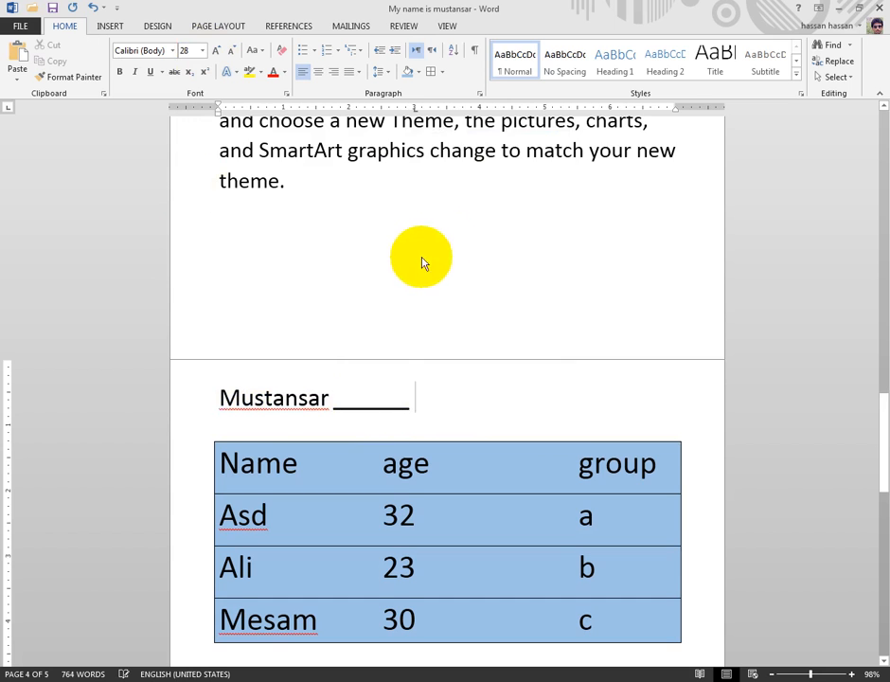
- Preview paragraph shading colors on the large-text paragraph beginning "For example" without applying any of them
scroll(413, 259, "down", 1)
scroll(414, 259, "down", 3)
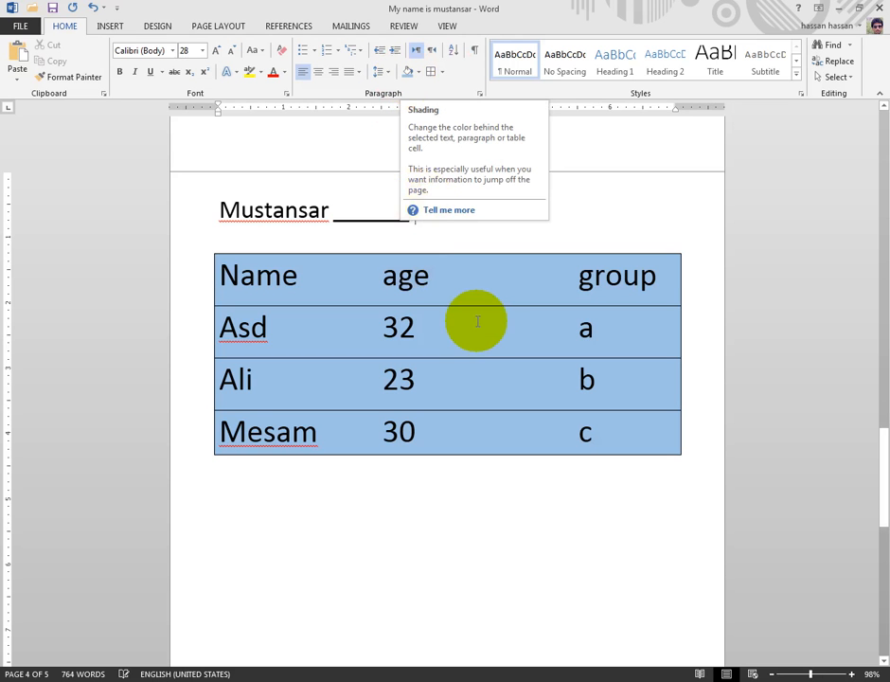
scroll(473, 322, "up", 8)
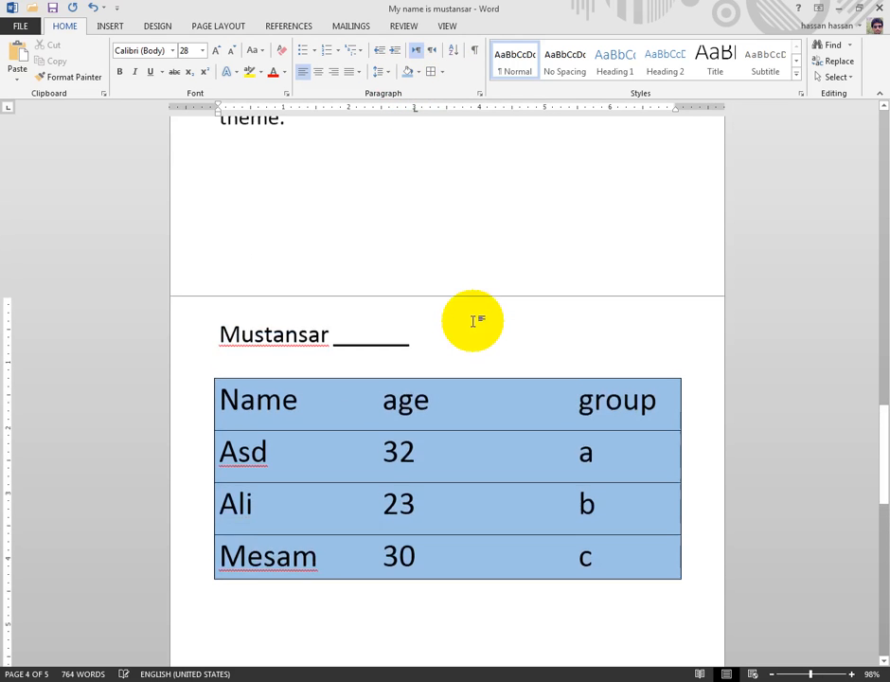
left_click_drag(291, 403, 219, 211)
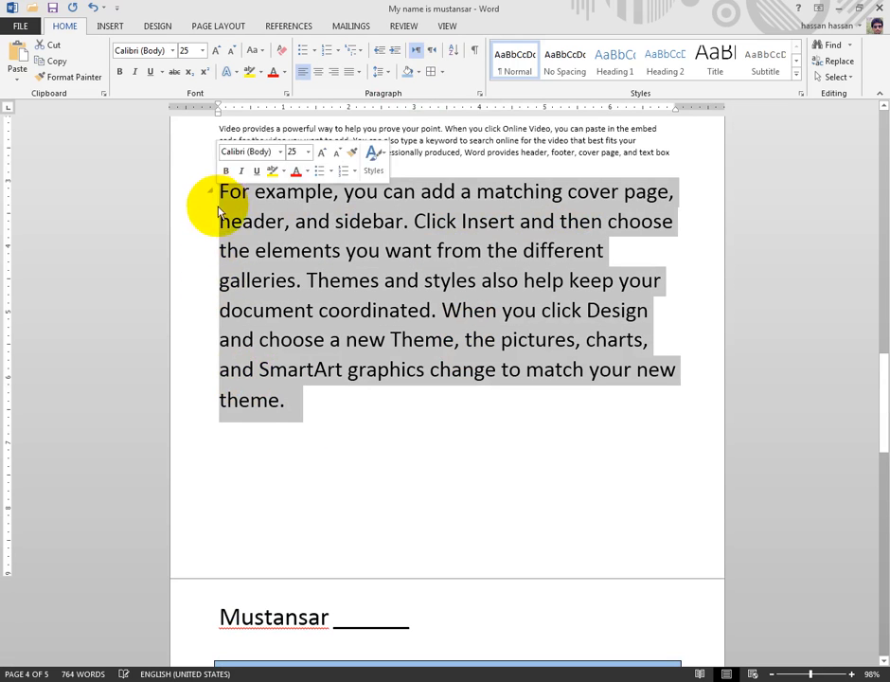
left_click(418, 72)
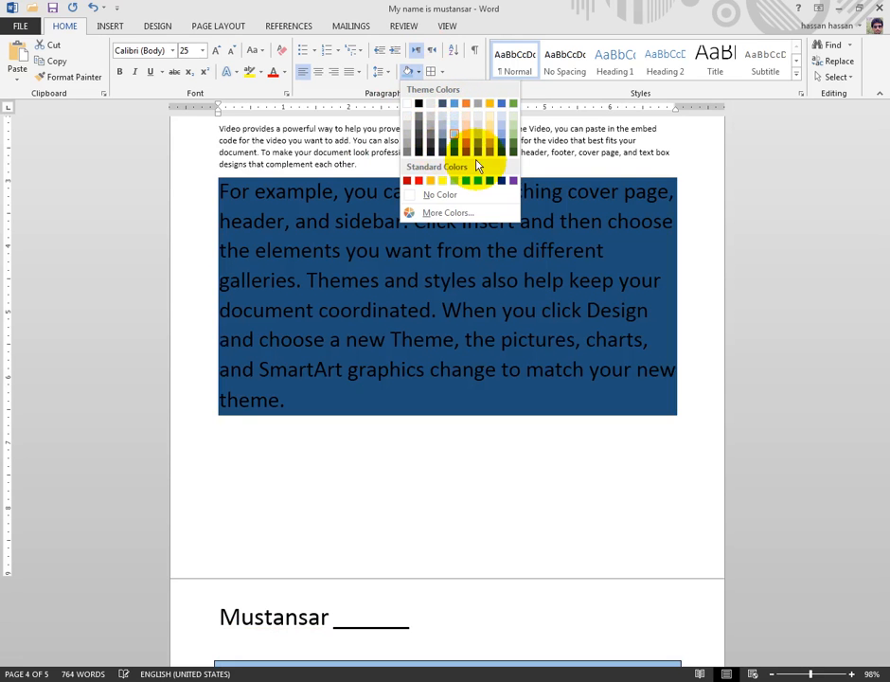
left_click(617, 257)
left_click(603, 250)
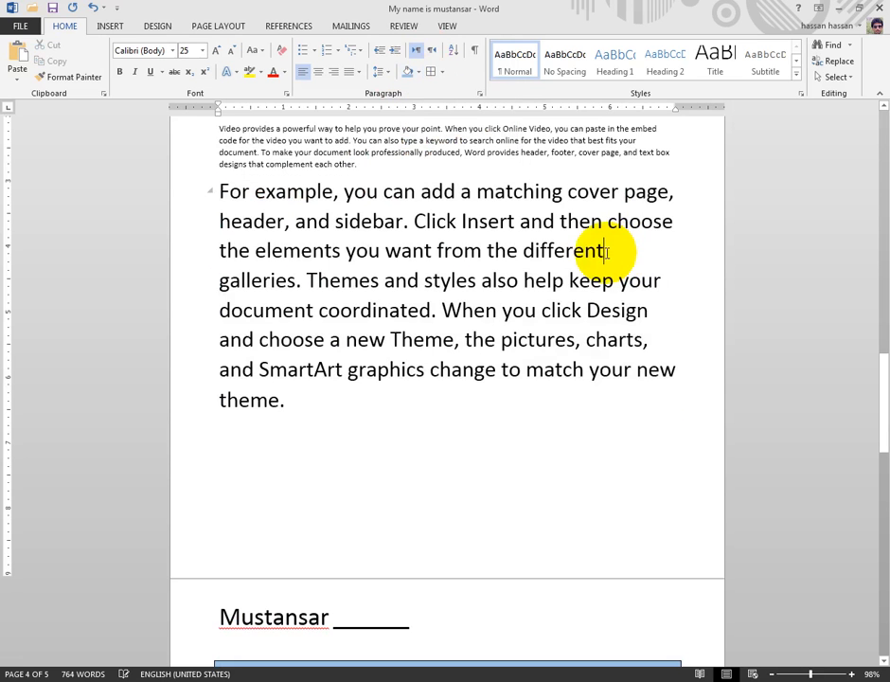
left_click(418, 71)
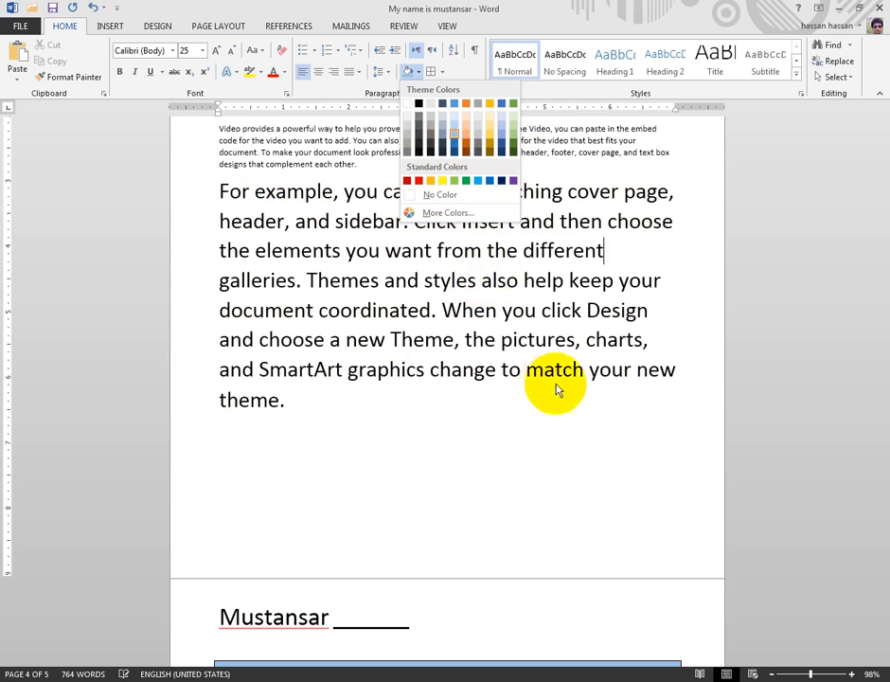
left_click(363, 408)
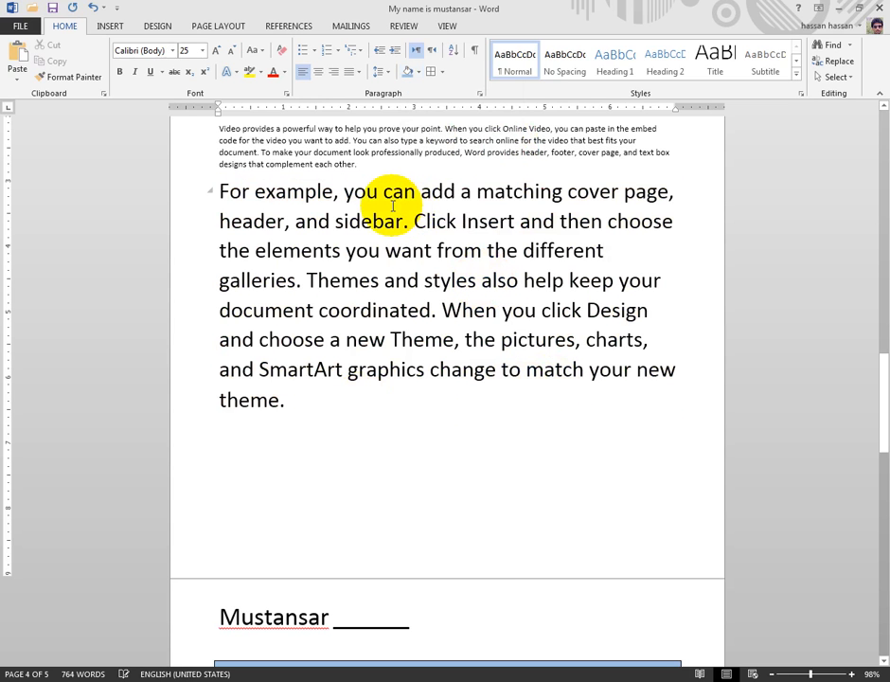
scroll(392, 206, "down", 6)
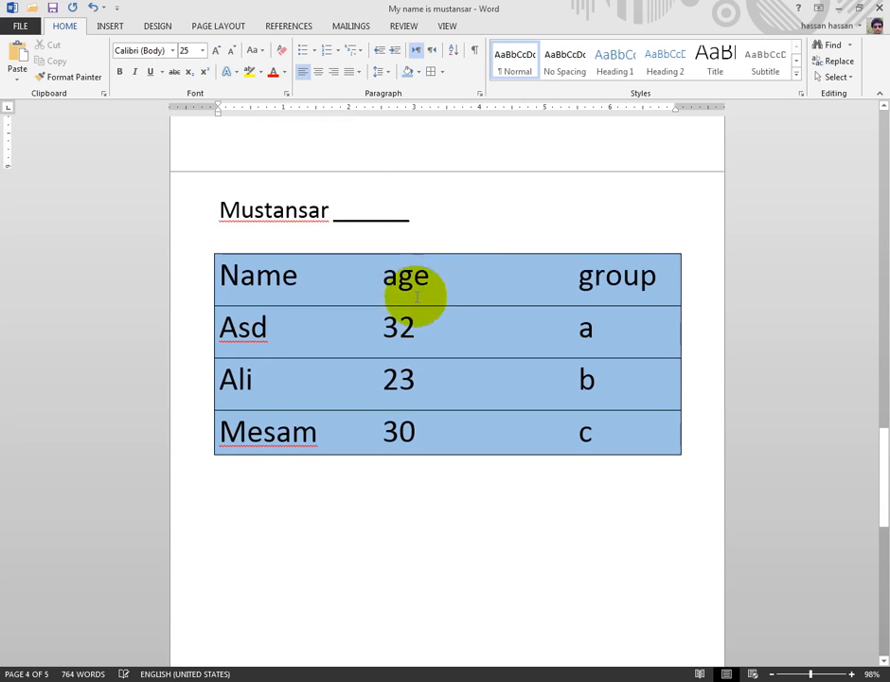